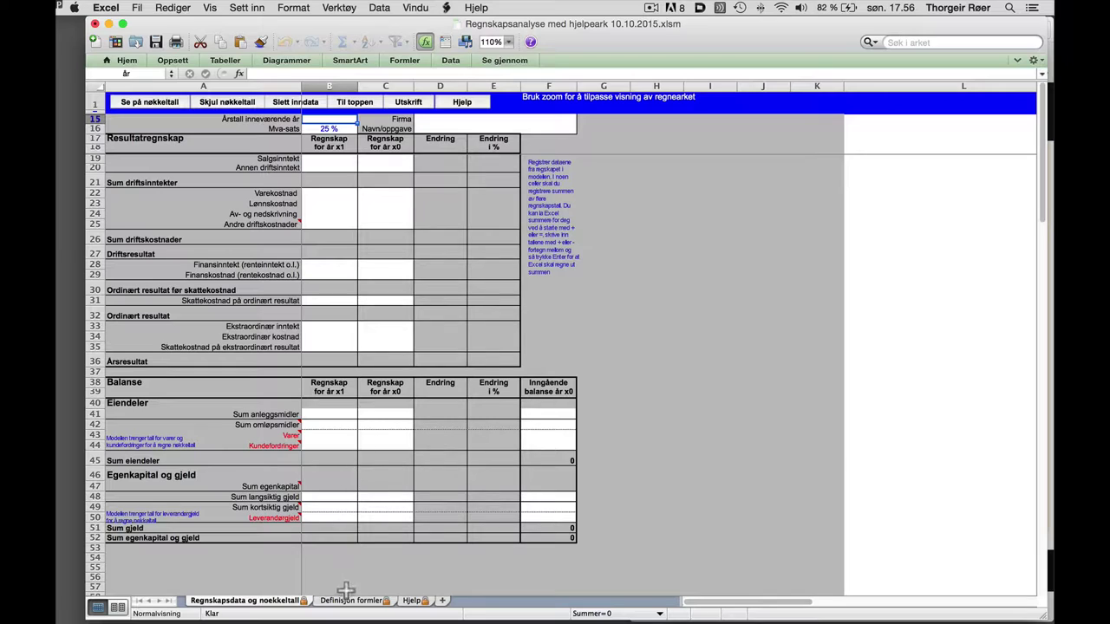
Review the key figure definitions in Definisjon formler and the guidance in Hjelp, and return to the Regnskapsdata og noekkeltall sheet
left_click(351, 601)
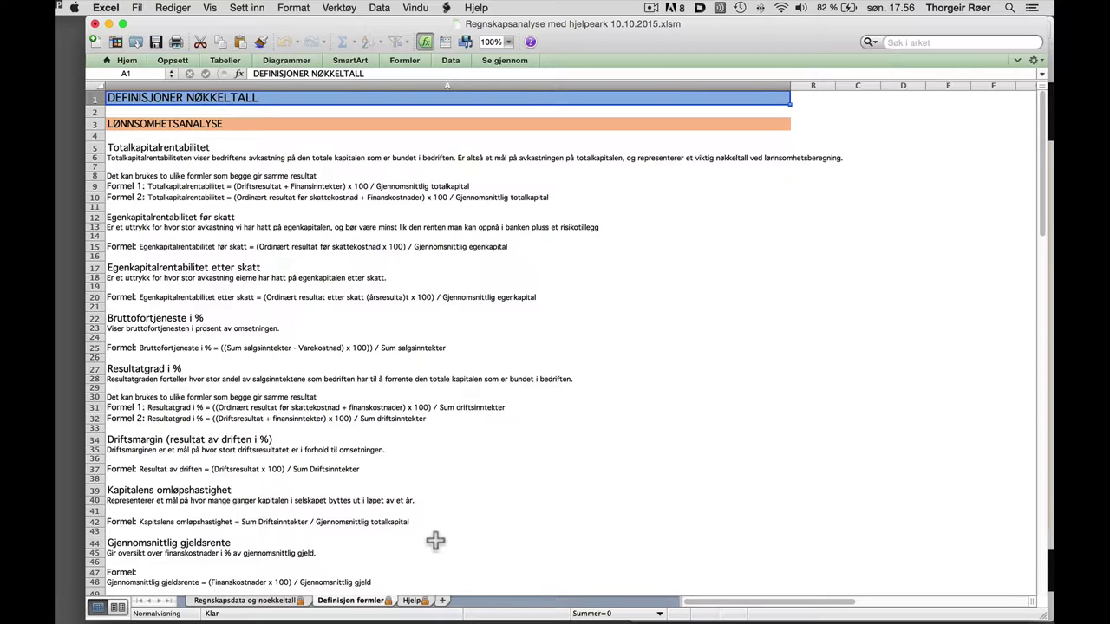
left_click(412, 600)
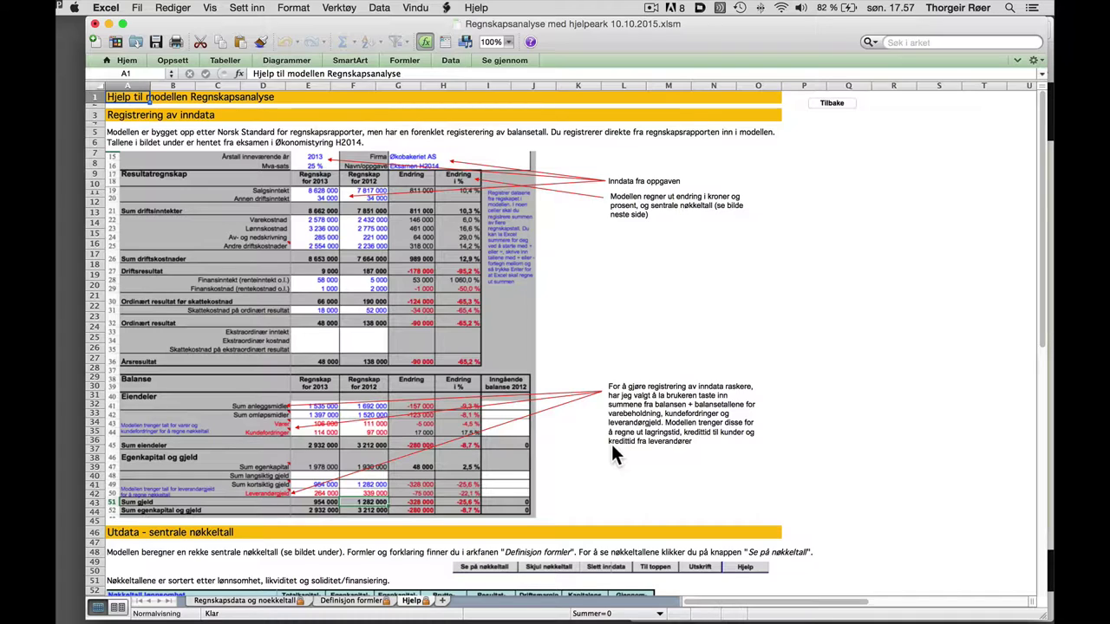
scroll(613, 448, "down", 5)
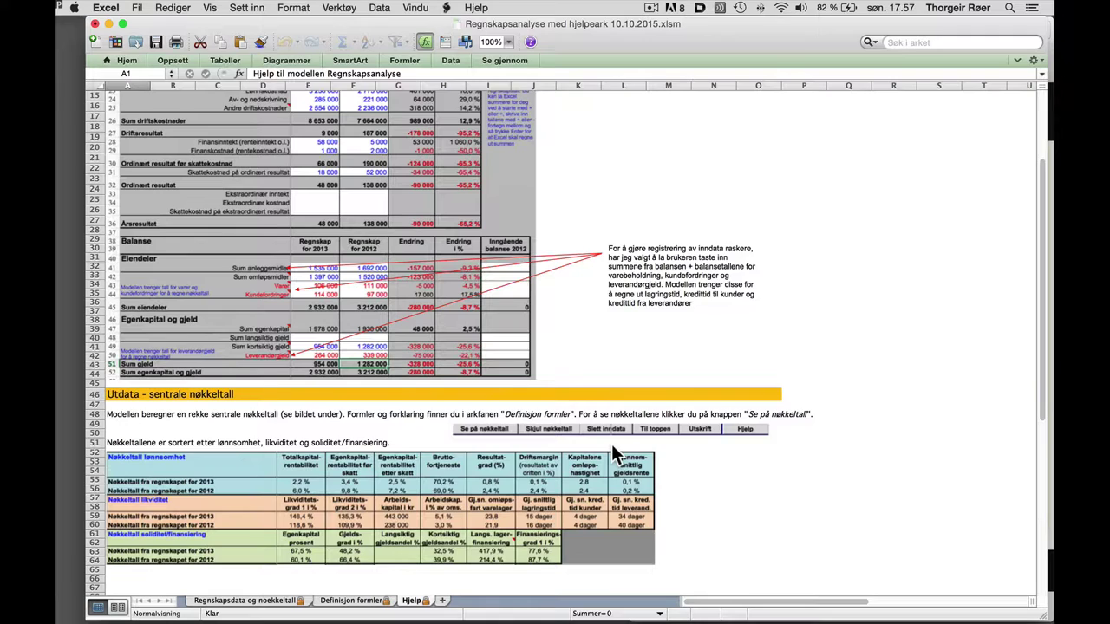
scroll(613, 451, "down", 3)
scroll(614, 453, "up", 5)
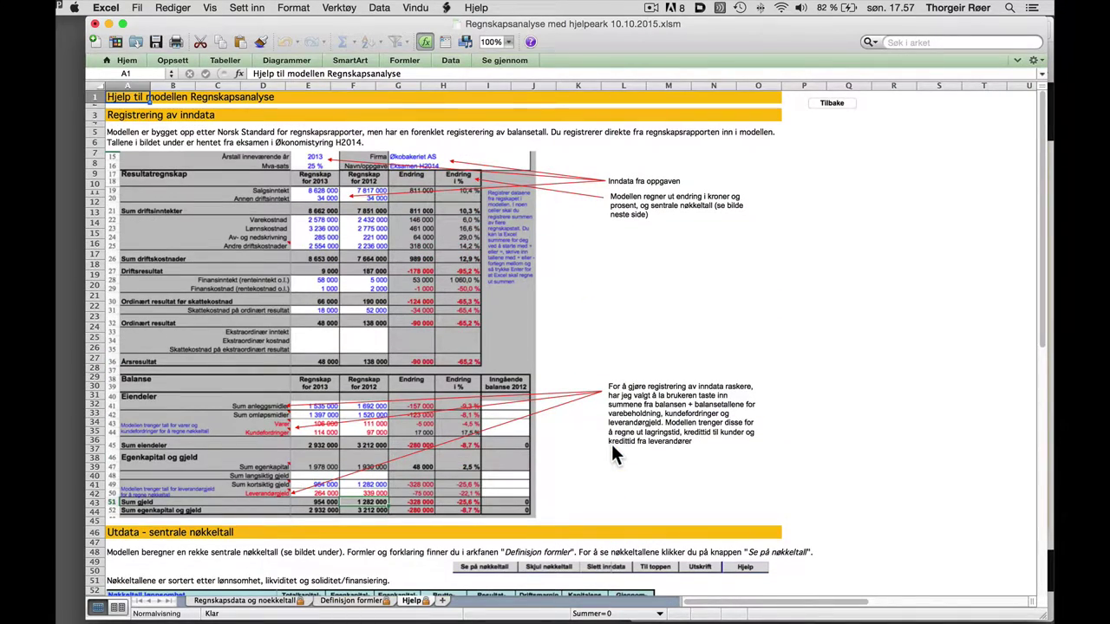
left_click(246, 610)
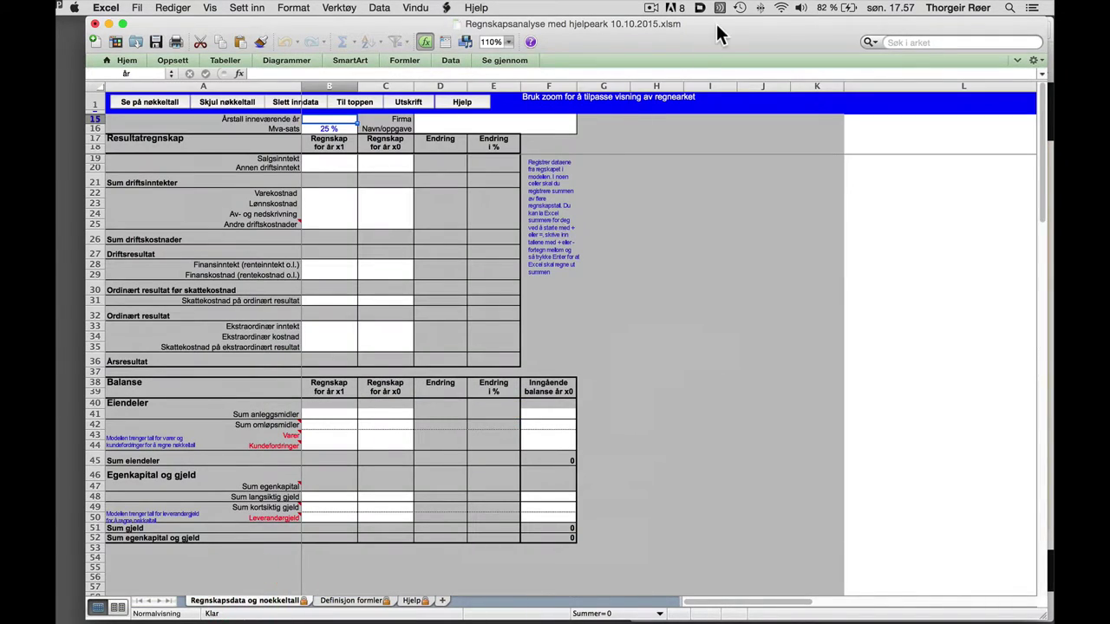
Move and narrow the workbook window so that it sits beside the e-book page with the exam's income statement
left_click_drag(729, 27, 699, 30)
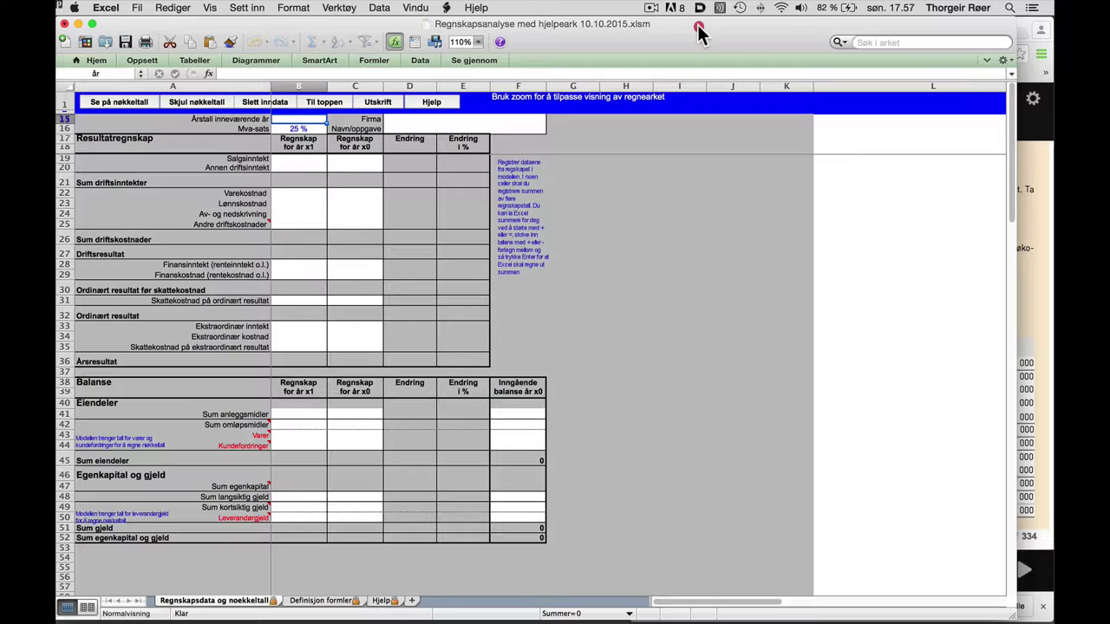
left_click_drag(1013, 614, 689, 616)
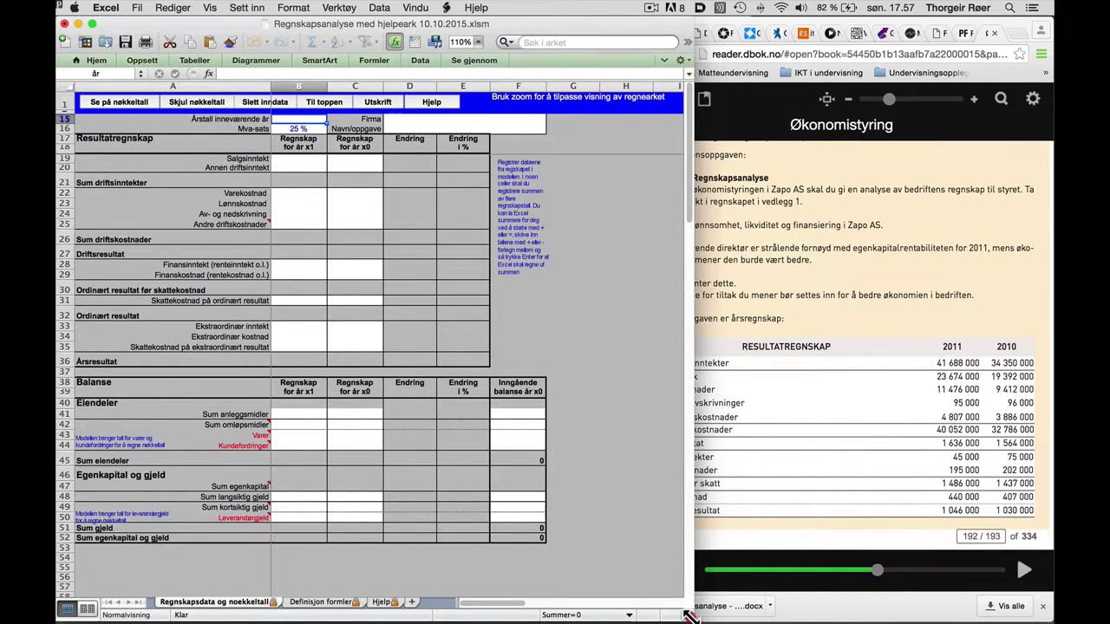
left_click_drag(690, 615, 630, 616)
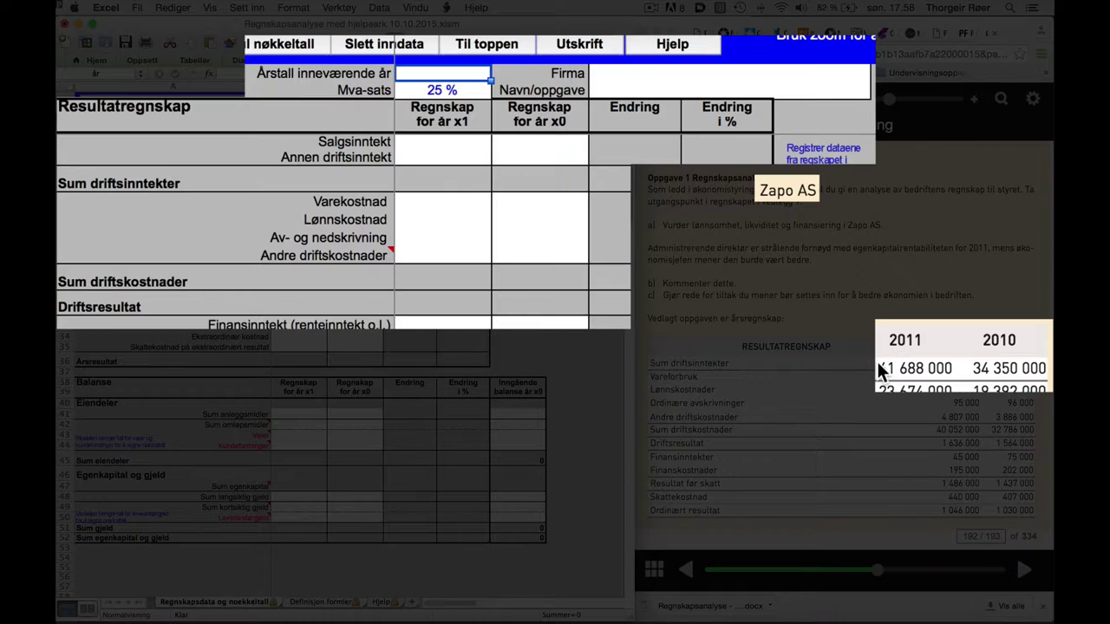
Set the current year (Årstall inneværende år) to 2011 and the company (Firma) to Zapo AS
type("2011")
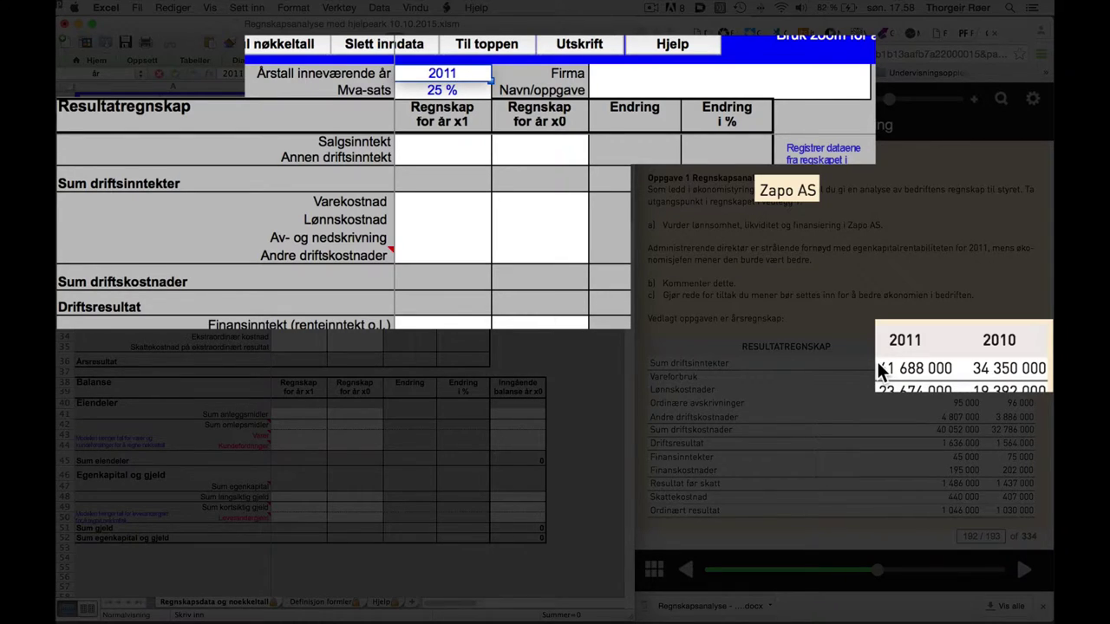
key("Tab")
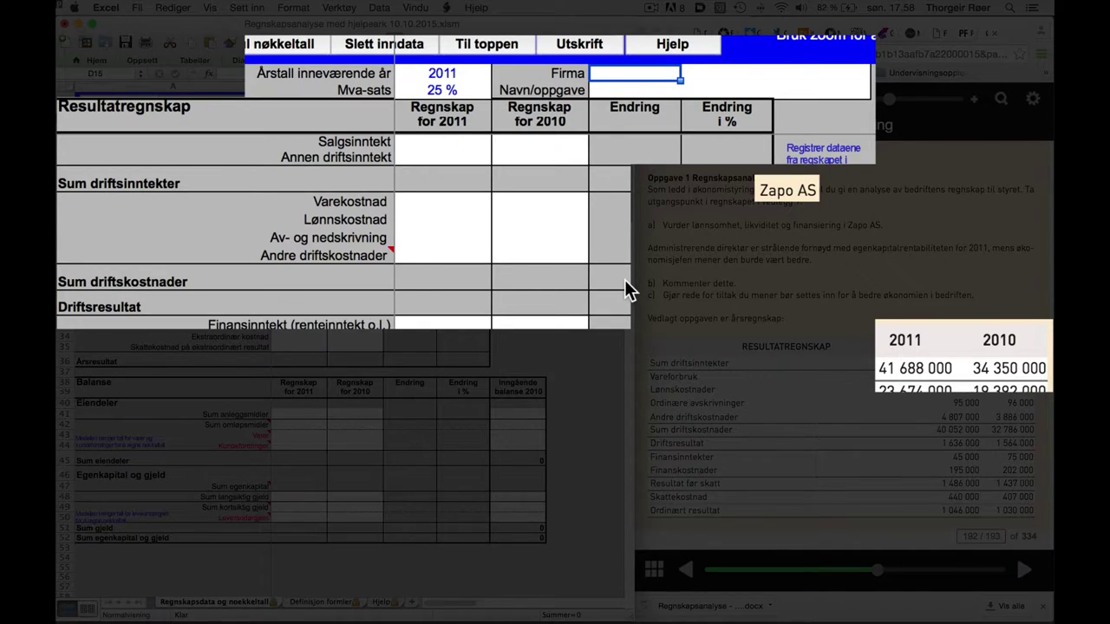
type("Zapo AS")
key("Return")
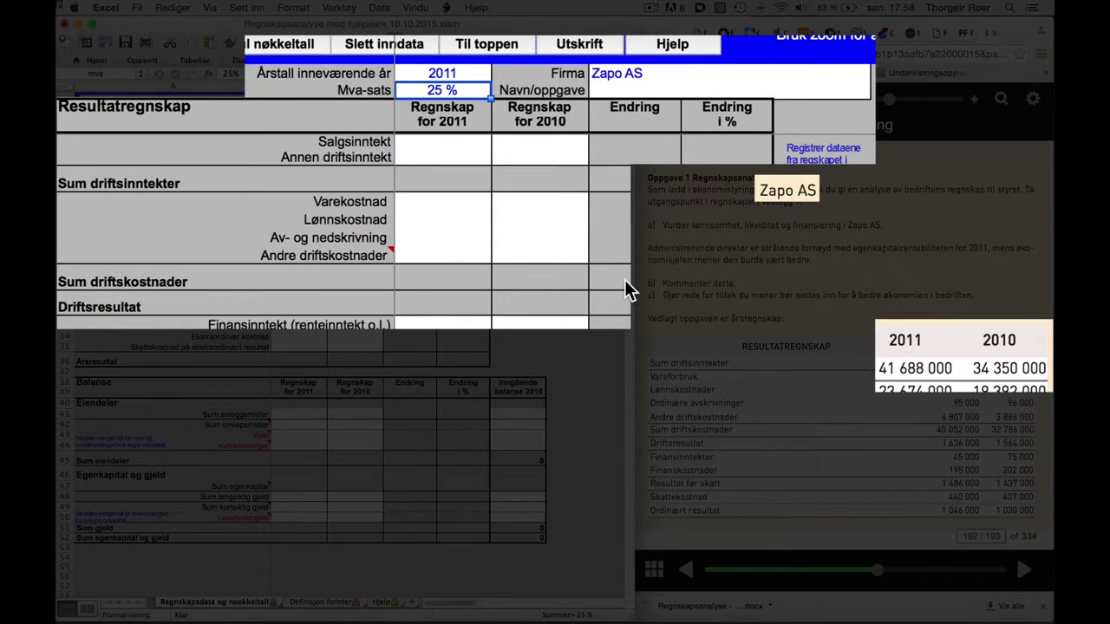
Fill in Navn/oppgave with "Eksempeloppgave - " followed by the author's full name
key("Tab")
key("Tab")
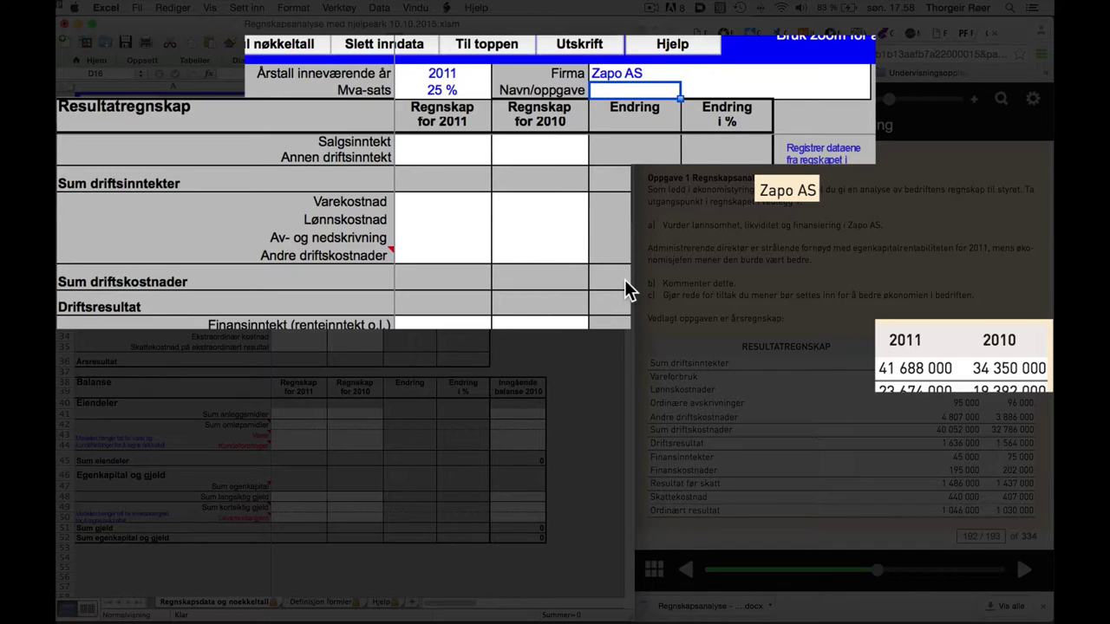
type("Ek")
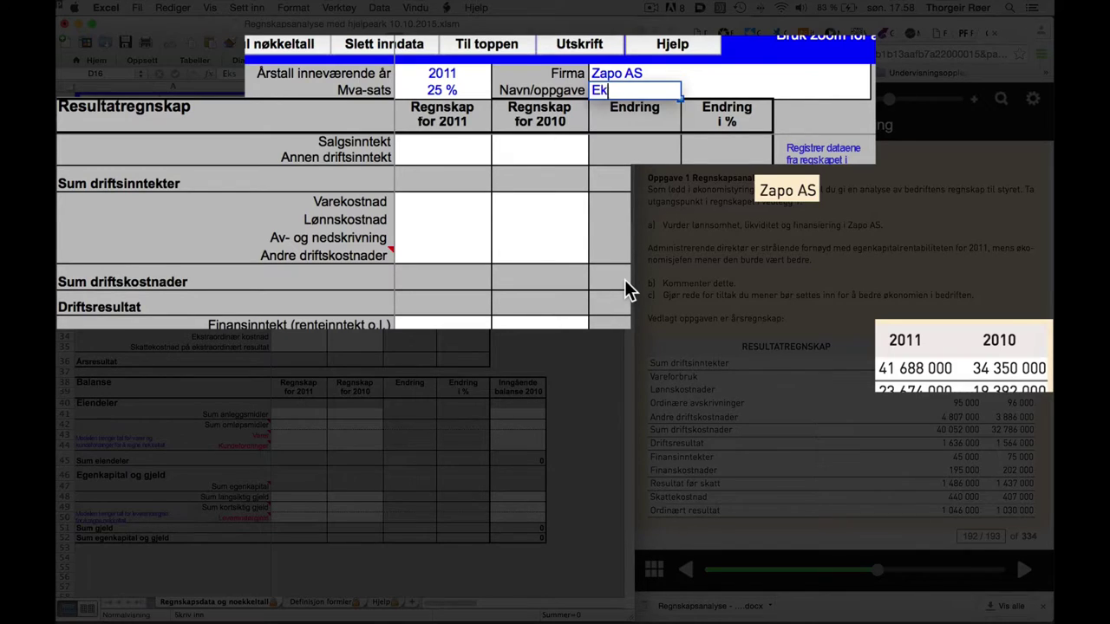
type("sempeloppga")
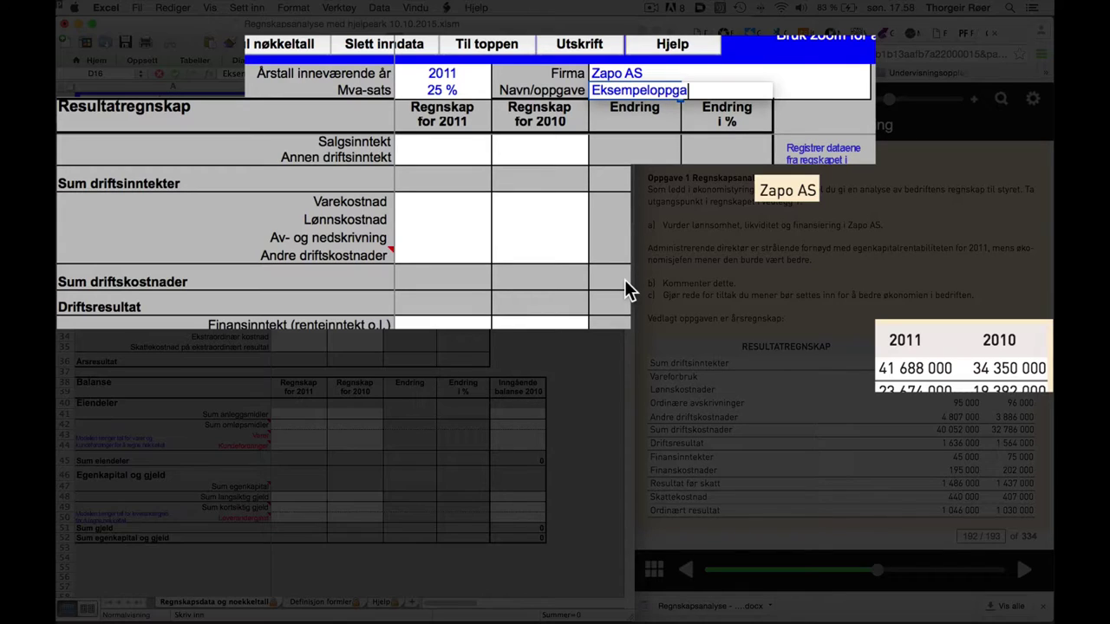
type("ve - Thorgeir Røer")
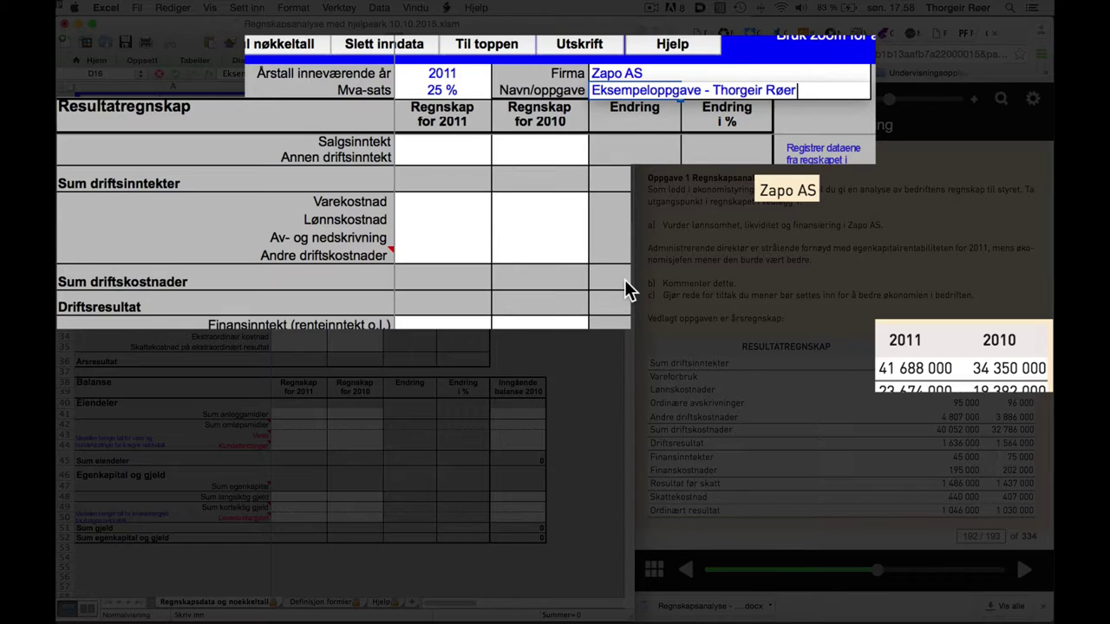
key("Return")
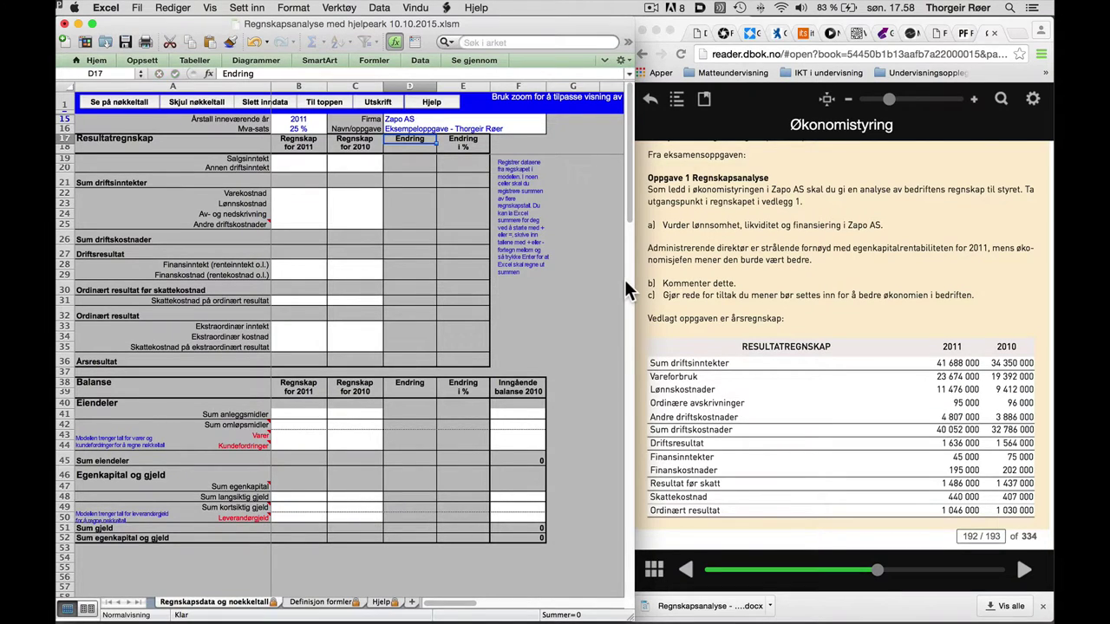
Enter Salgsinntekt as 41 688 000 for 2011 and 34 350 000 for 2010, with 0 as Annen driftsinntekt for 2011
key("Down")
key("Left")
key("Left")
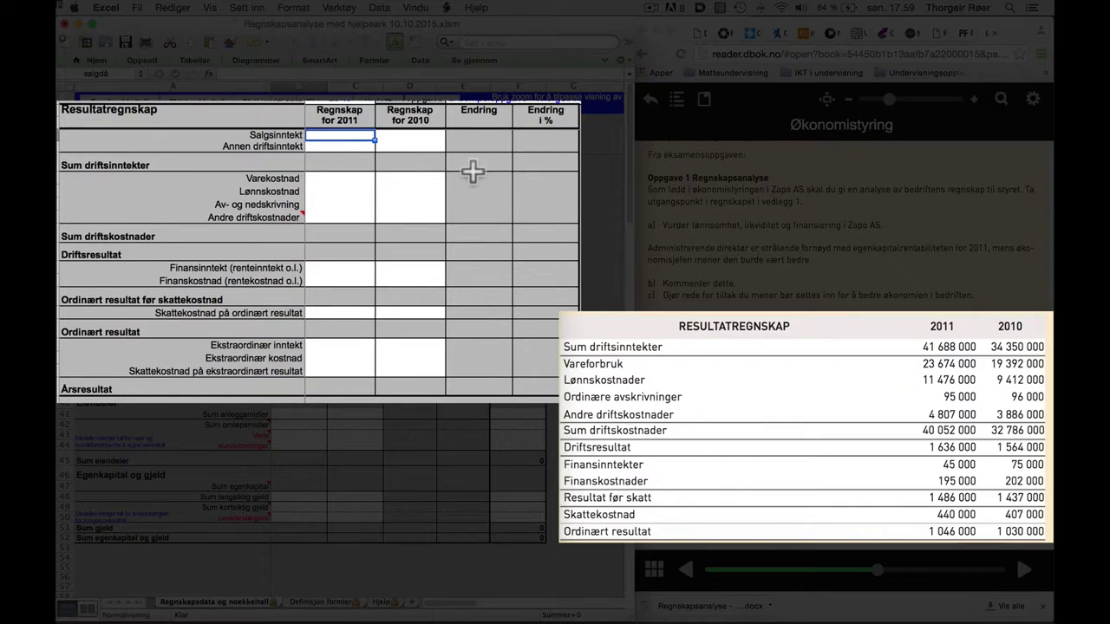
type("41 688 00")
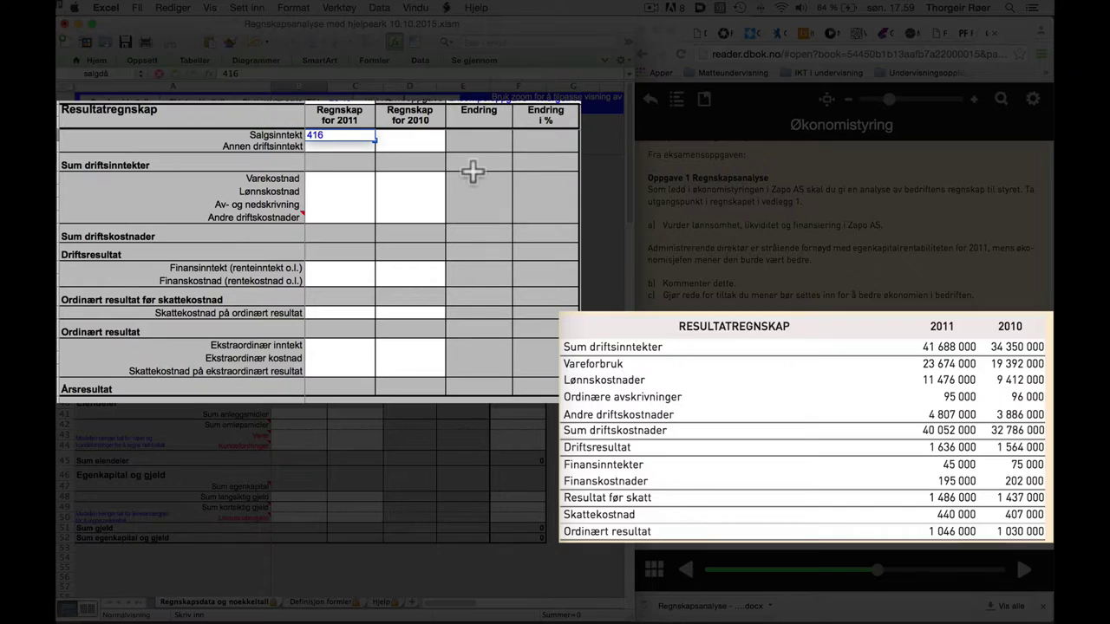
type("00")
key("Tab")
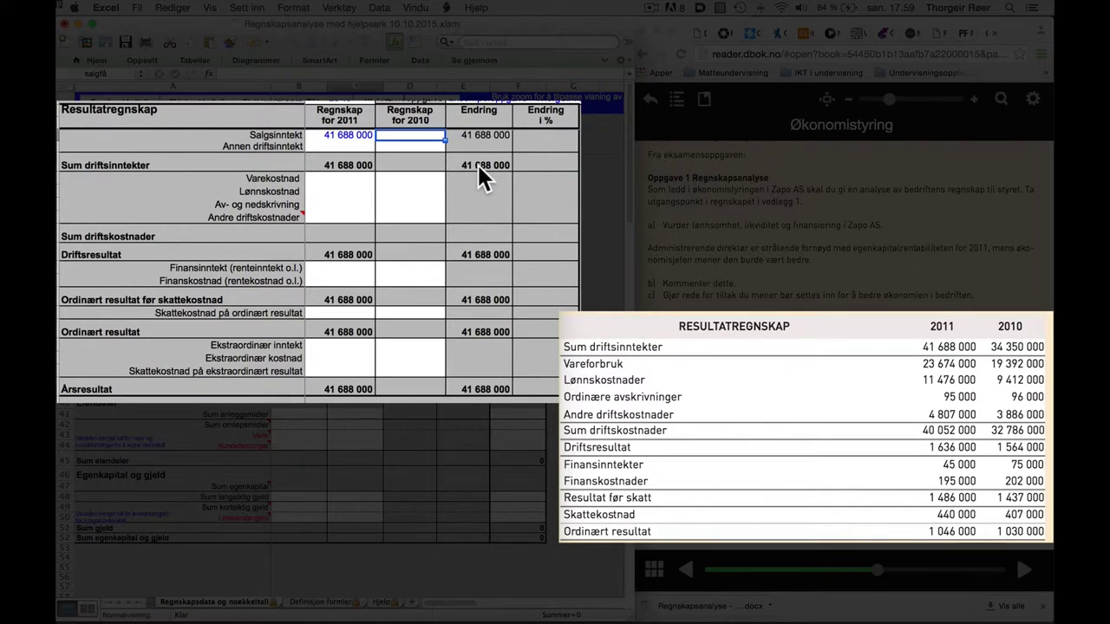
type("34 350 000")
key("Return")
key("Down")
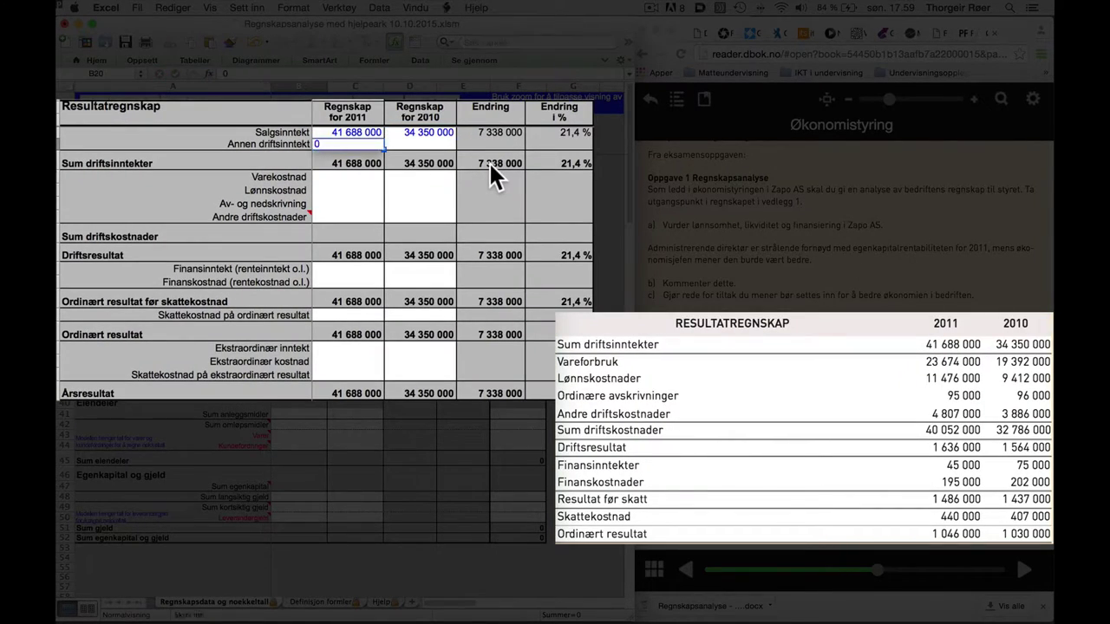
key("Right")
key("Down")
key("Left")
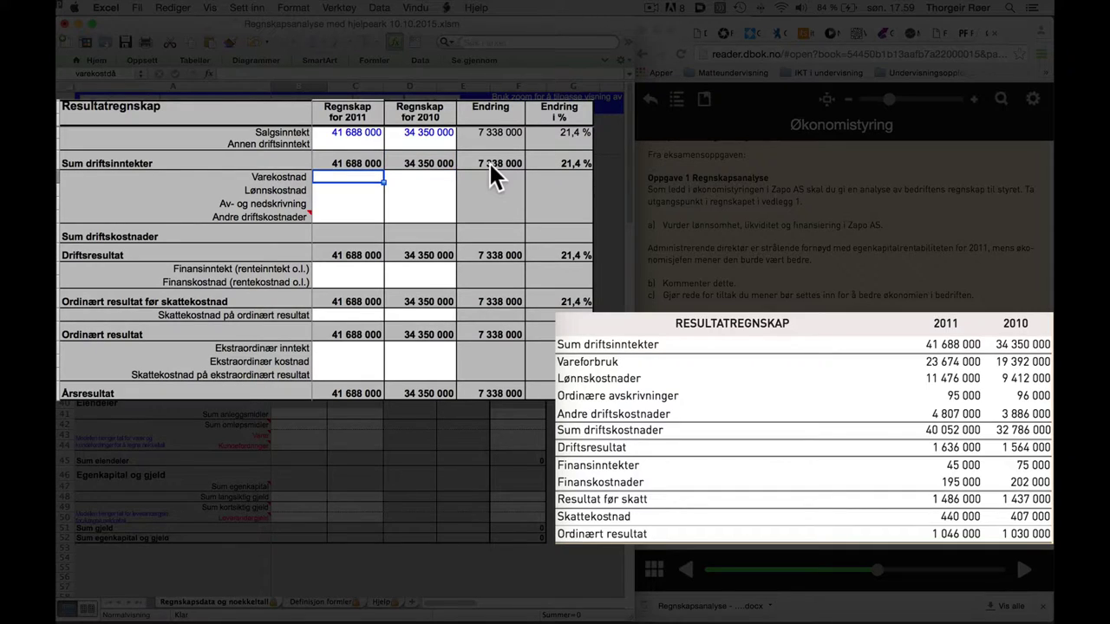
Enter Varekostnad as 23 674 000 for 2011 and 19 392 000 for 2010, and Lønnskostnad as 11 476 000 and 9 412 000
type("23674000")
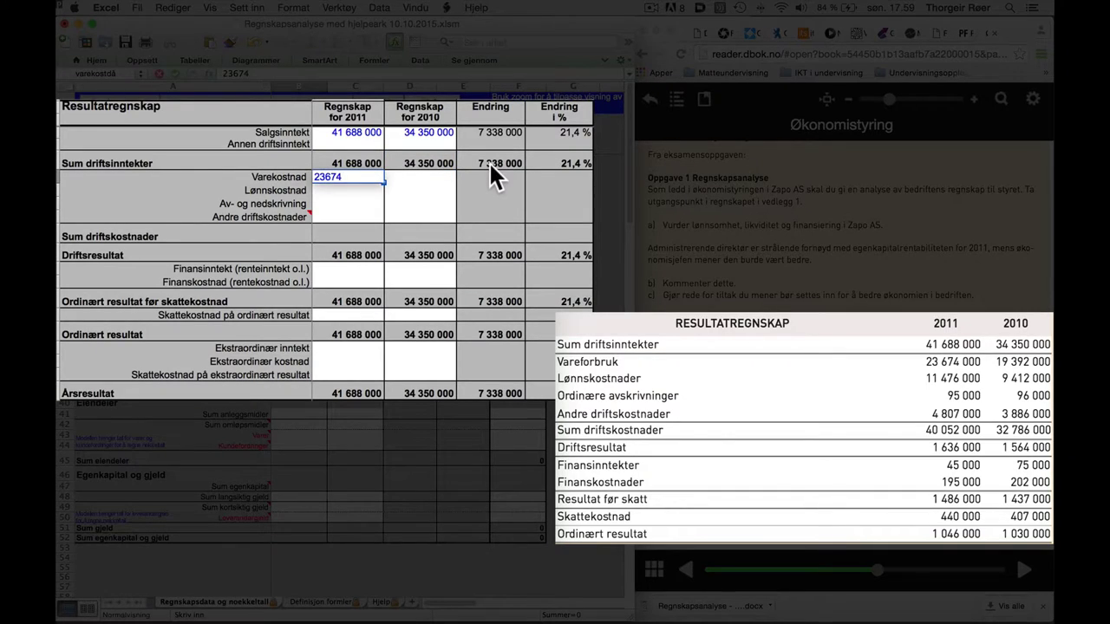
key("Tab")
type("19392000")
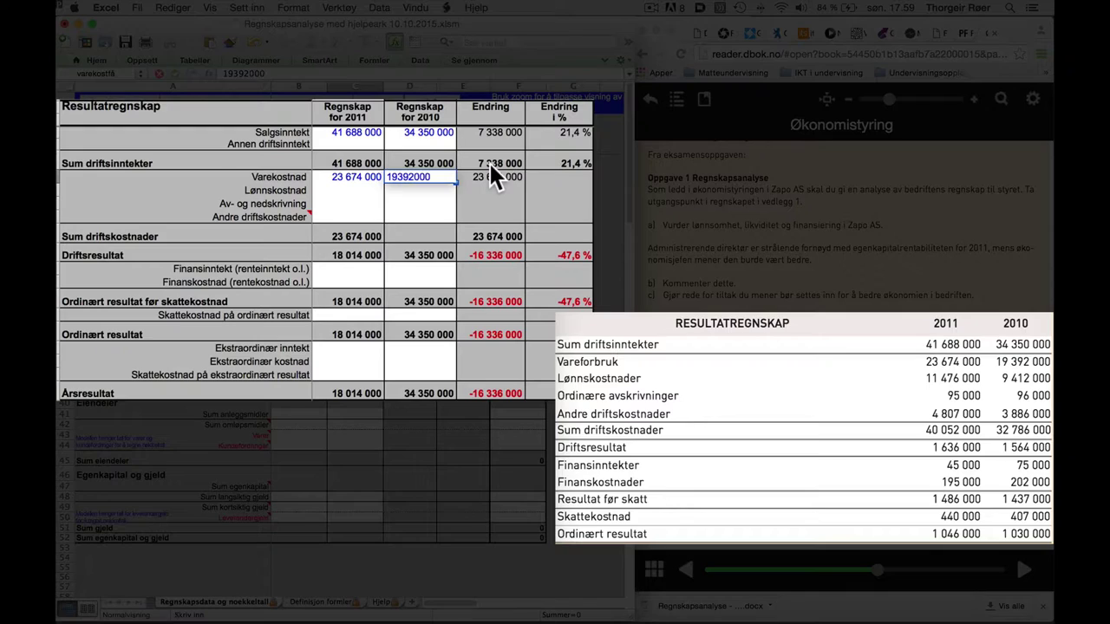
key("Return")
type("11476000")
key("Tab")
type("9 412 000")
key("Return")
Enter Av- og nedskrivning as 95 000 for 2011 and 96 000 for 2010, and Andre driftskostnader as 4 807 000 and 3 886 000
type("950000")
key("Tab")
type("96 000")
key("Return")
type("4807000")
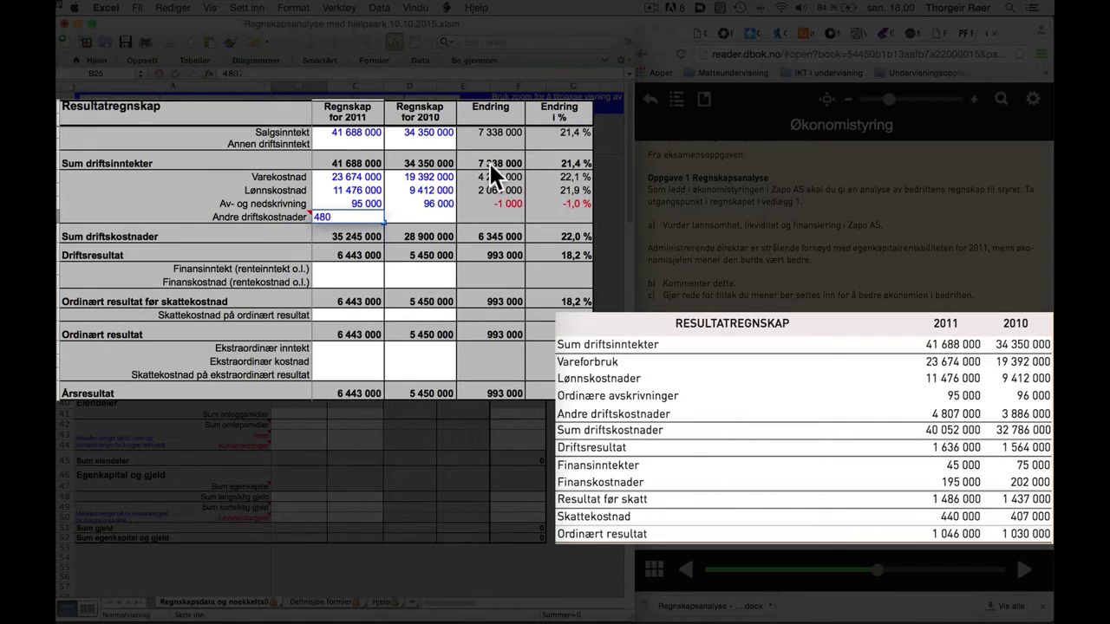
key("Tab")
type("3886000")
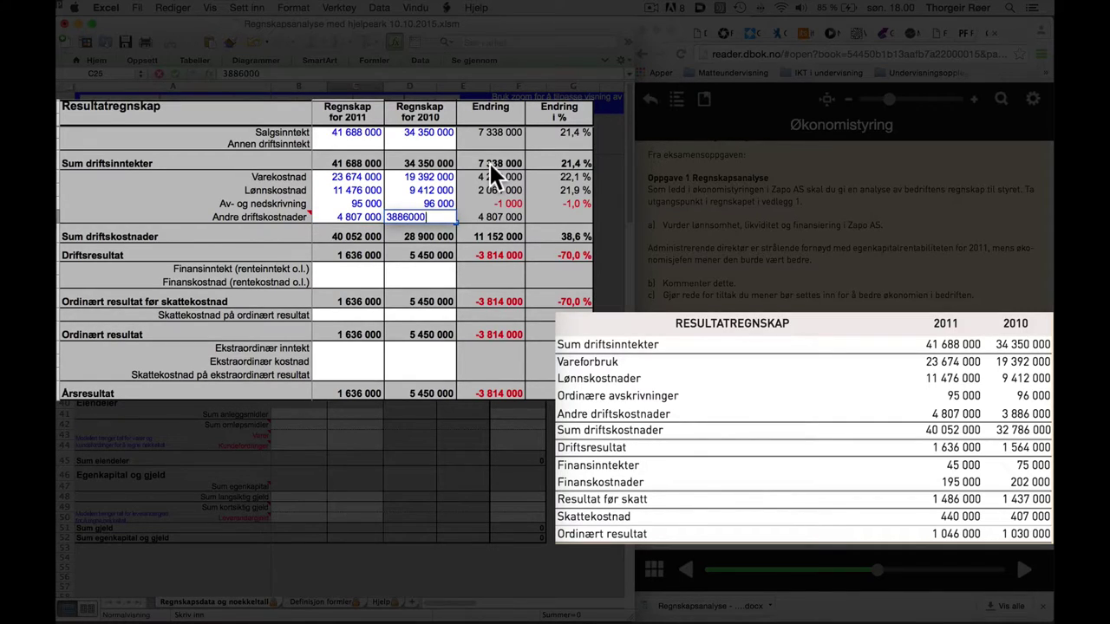
key("Return")
Enter Finansinntekt as 45 000 for 2011 and 75 000 for 2010, and Finanskostnad as 195 000 and 202 000
type("45000")
key("Tab")
type("75 000")
key("Return")
type("195000")
key("Tab")
type("202 000")
key("Return")
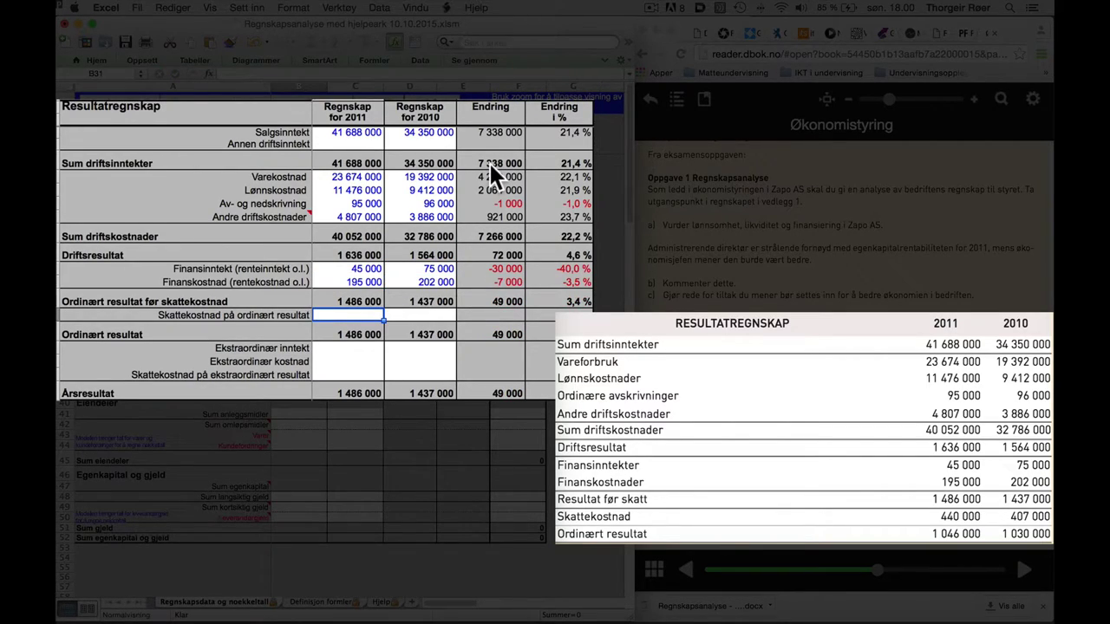
Enter Skattekostnad på ordinært resultat as 440 000 for 2011 and 407 000 for 2010
type("440000")
key("Tab")
type("407000")
key("Return")
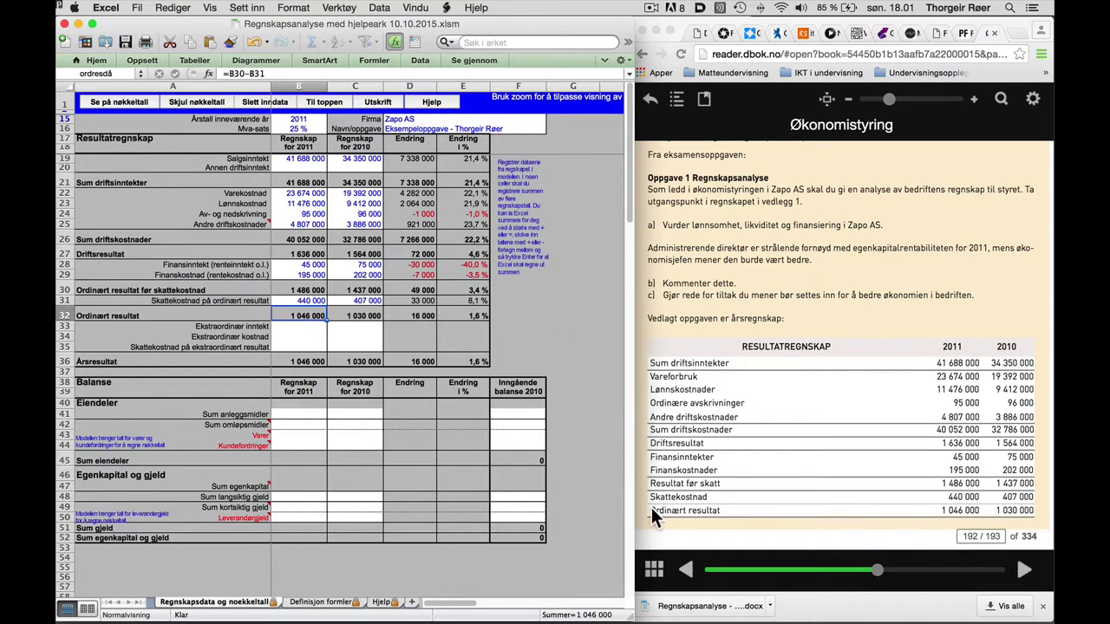
Switch to the e-book in Chrome and turn to the balance sheet on pages 194/195, with both year columns in view
left_click(751, 534)
left_click(1024, 571)
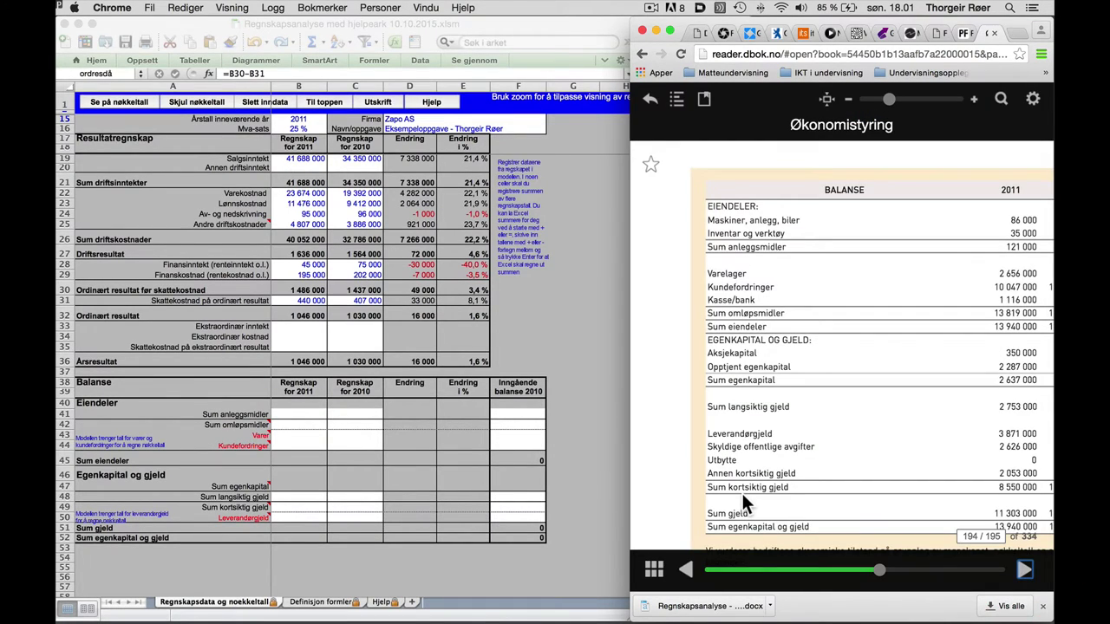
scroll(741, 490, "right", 5)
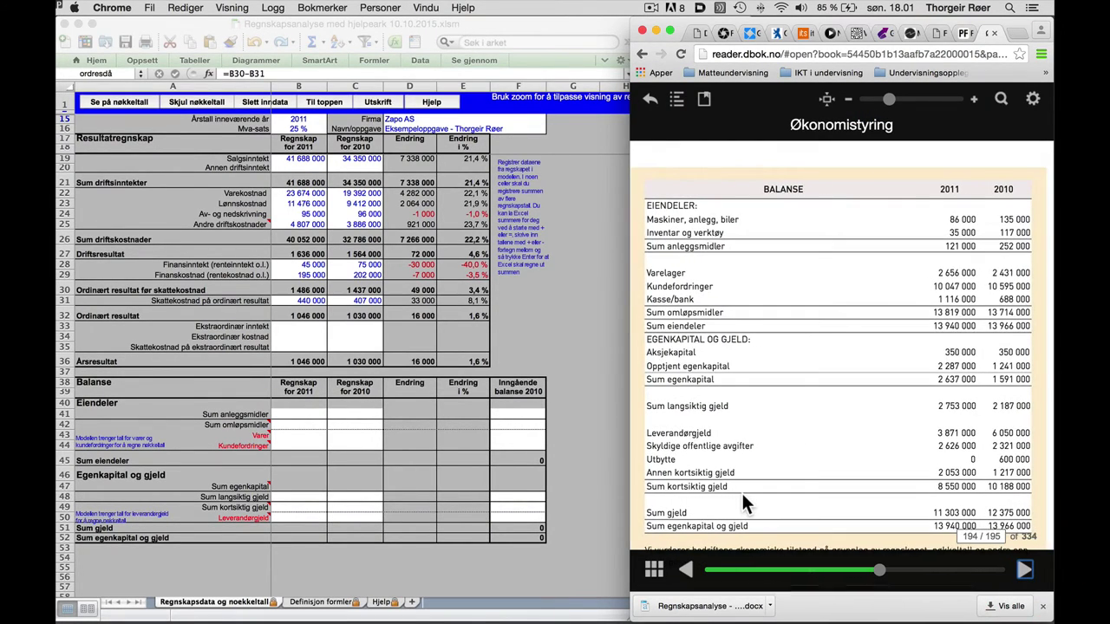
Enter Sum anleggsmidler in the workbook's Balanse section as 86 000 for 2011 and 135 000 for 2010
left_click(303, 414)
left_click(302, 414)
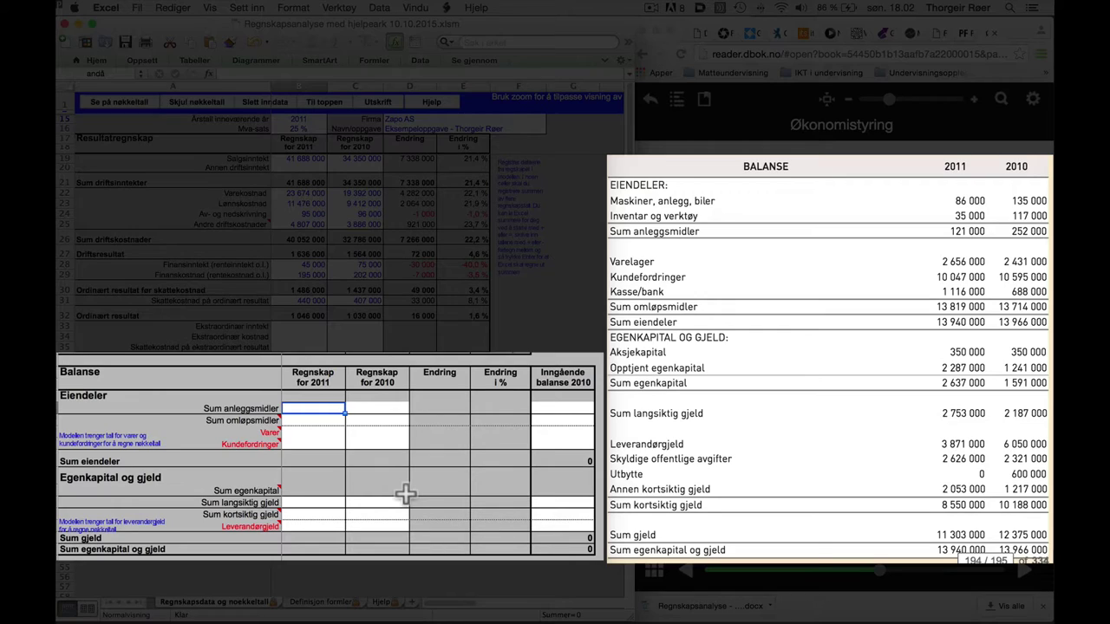
type("86000")
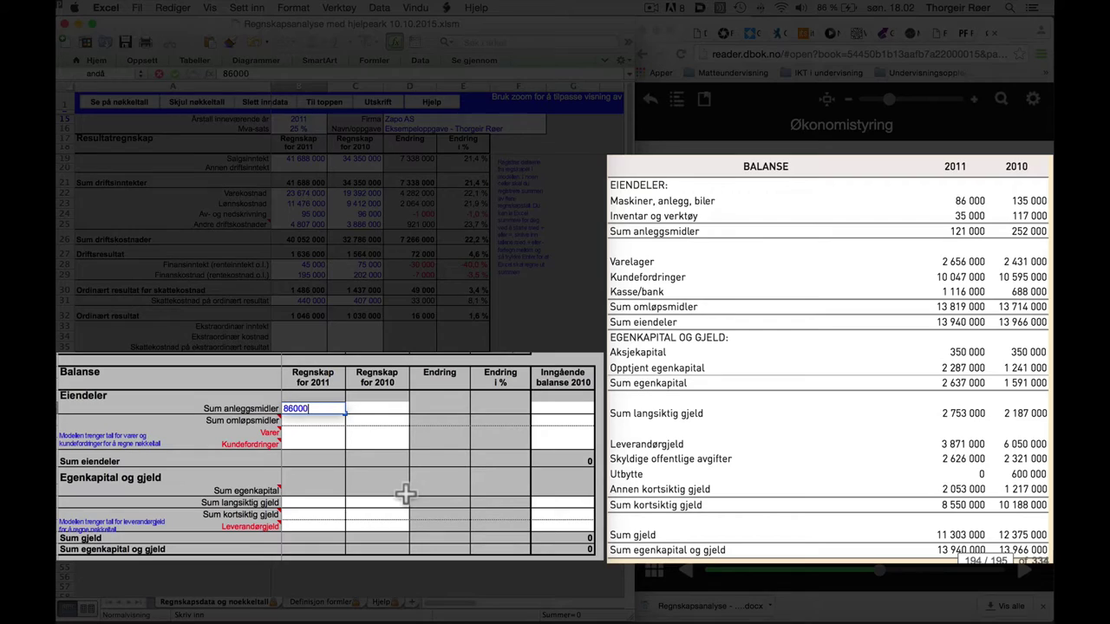
key("Tab")
type("135")
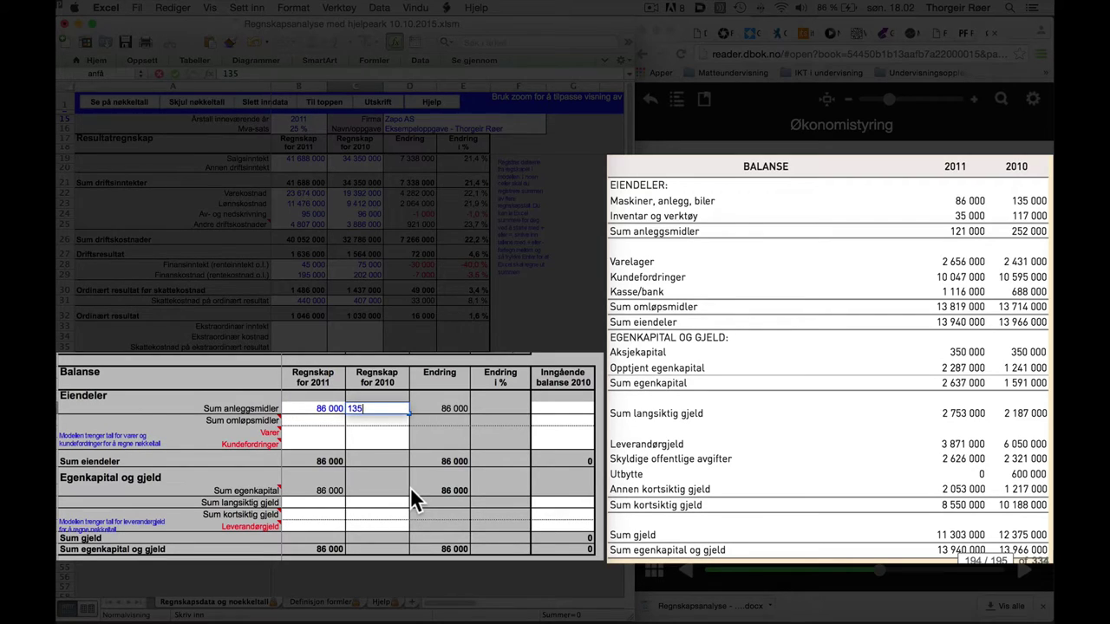
type(" 000")
key("Return")
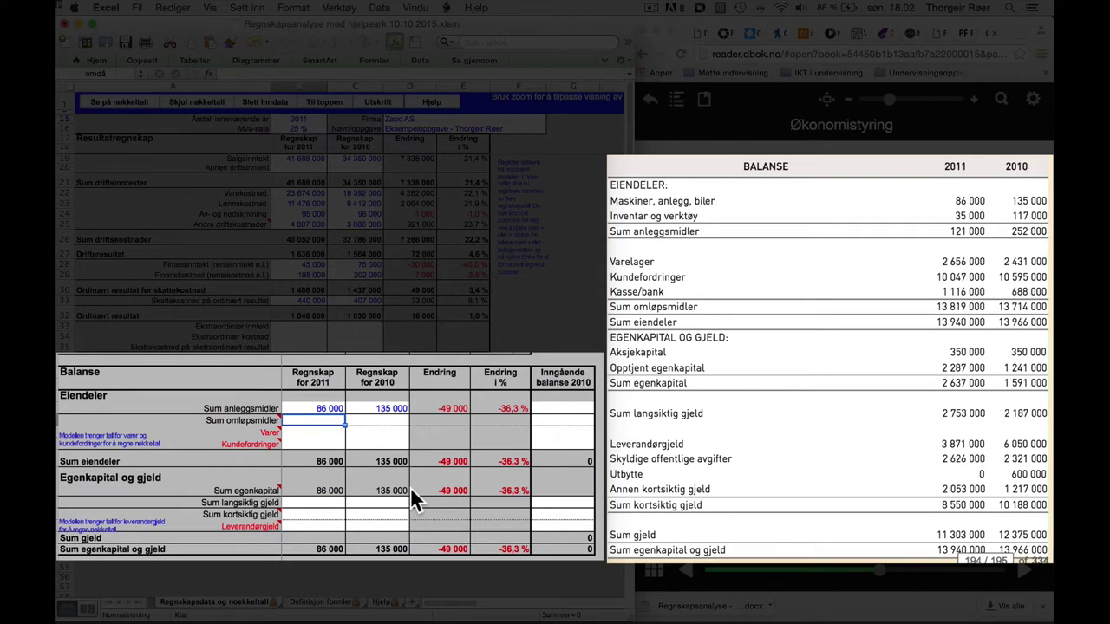
Correct Sum anleggsmidler in the Balanse section to 121 000 for 2011 and 252 000 for 2010
key("Up")
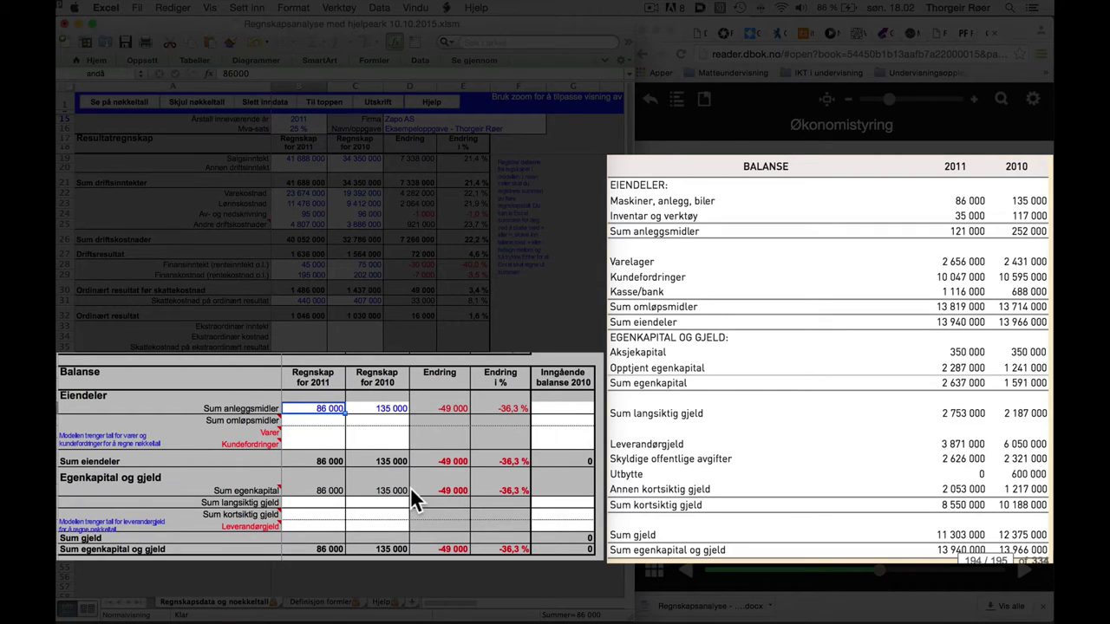
type("121000")
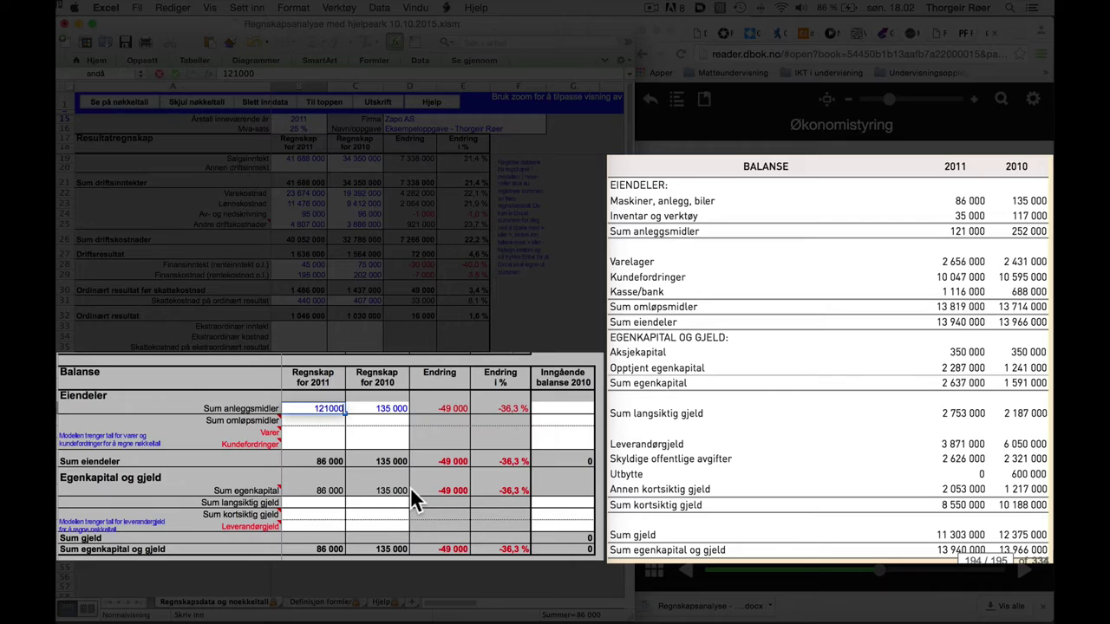
key("Tab")
type("252000")
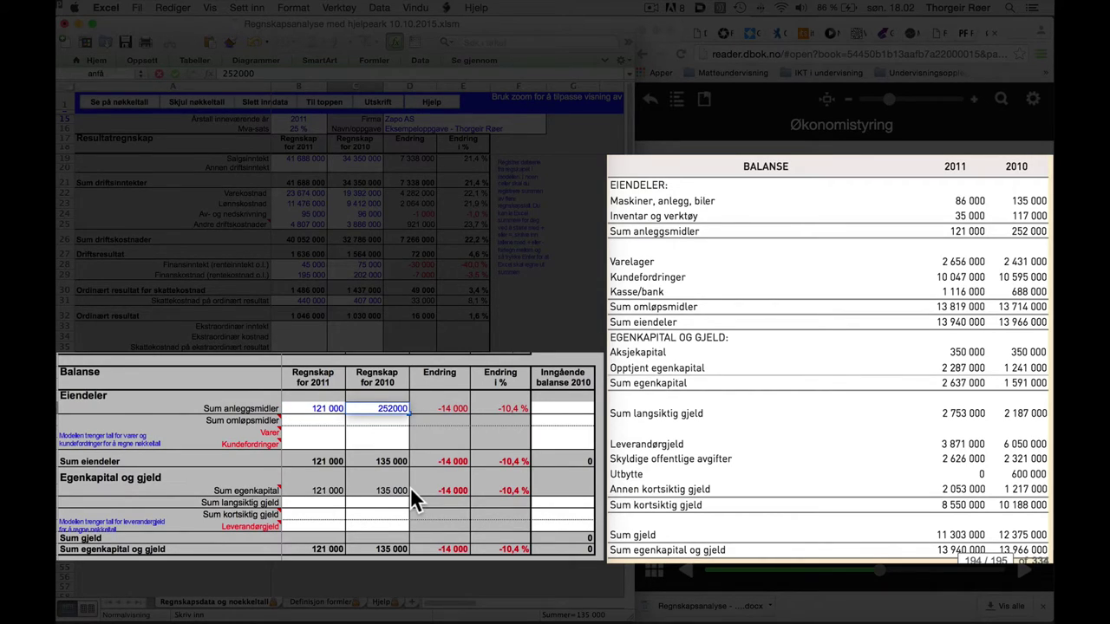
key("Return")
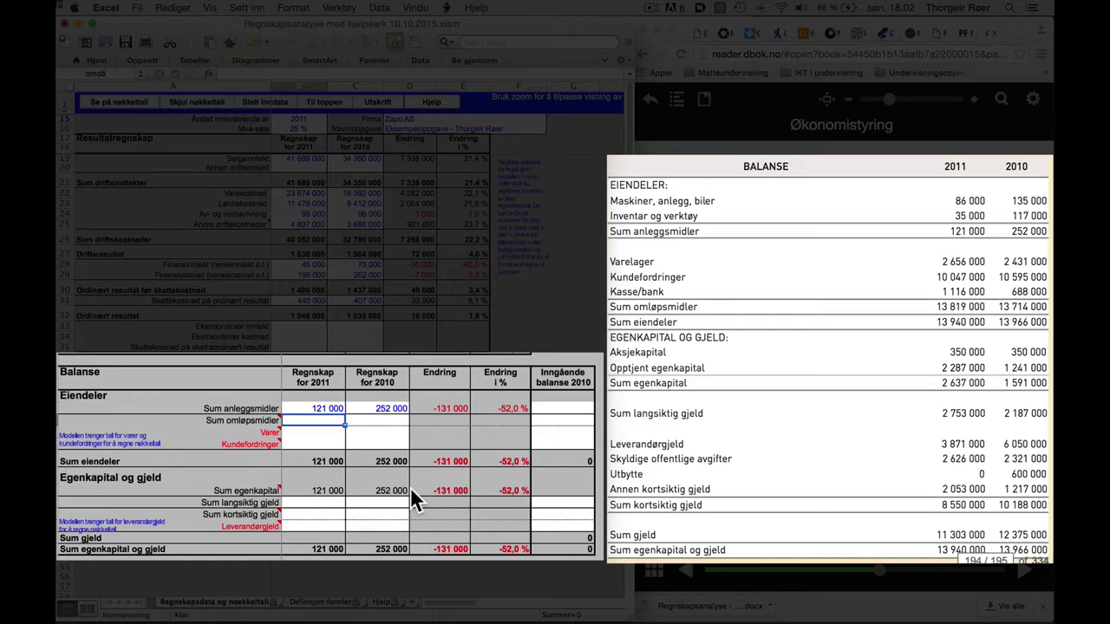
Enter Sum omløpsmidler as 13 819 000 for 2011 and 13 714 000 for 2010
type("13 819 ")
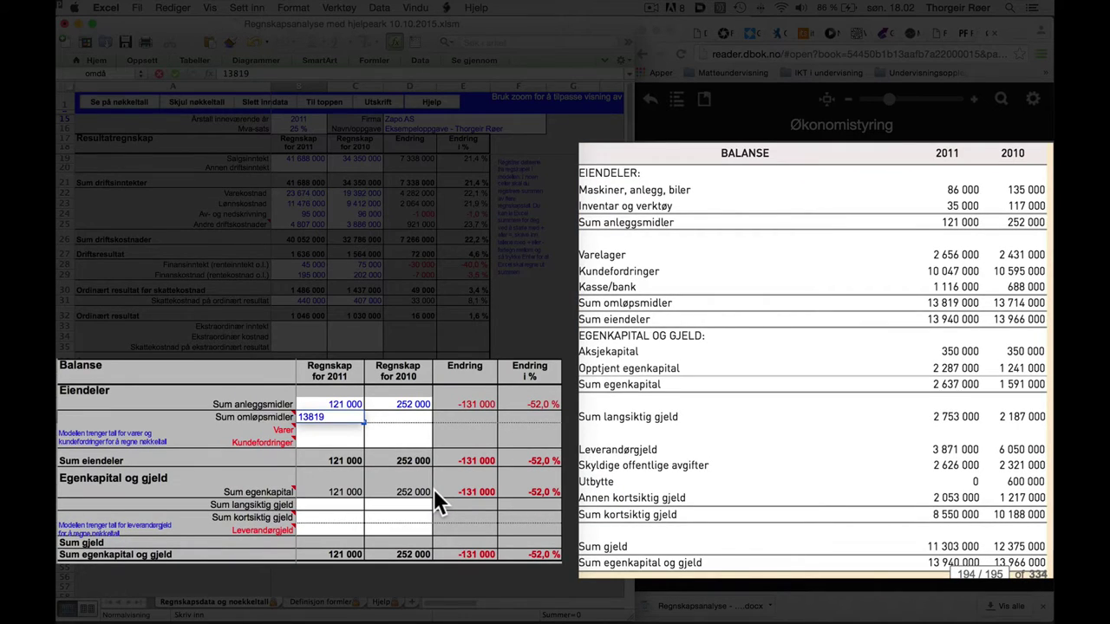
type("000")
key("Tab")
type("13714000")
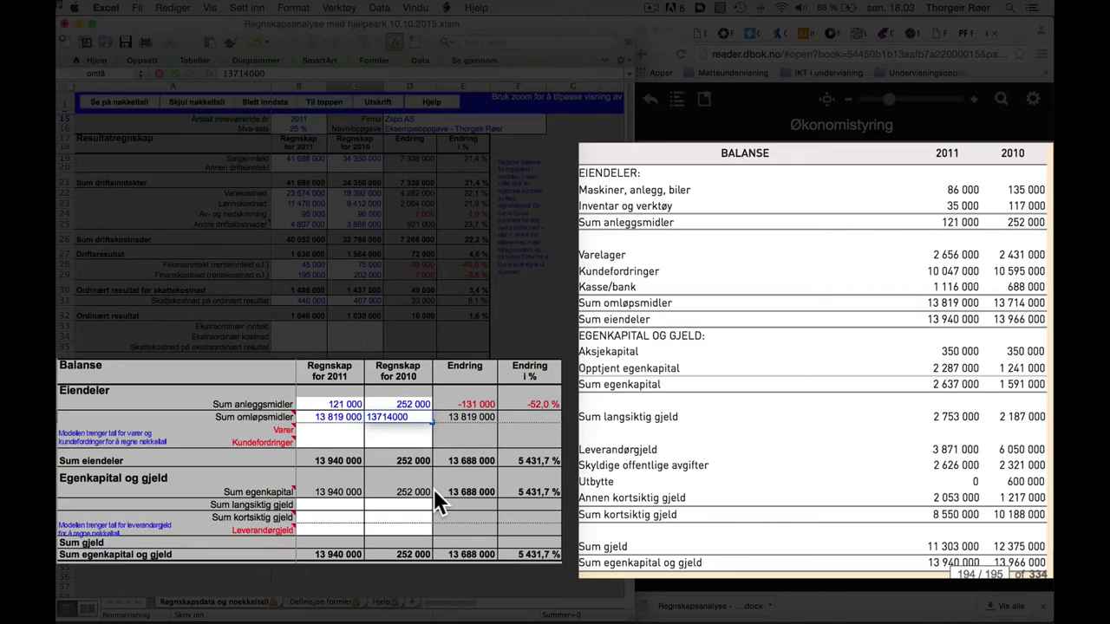
key("Return")
Enter Varer as 2 656 000 for 2011 and 2 431 000 for 2010, and Kundefordringer as 10 047 000 and 10 595 000
type("2 65")
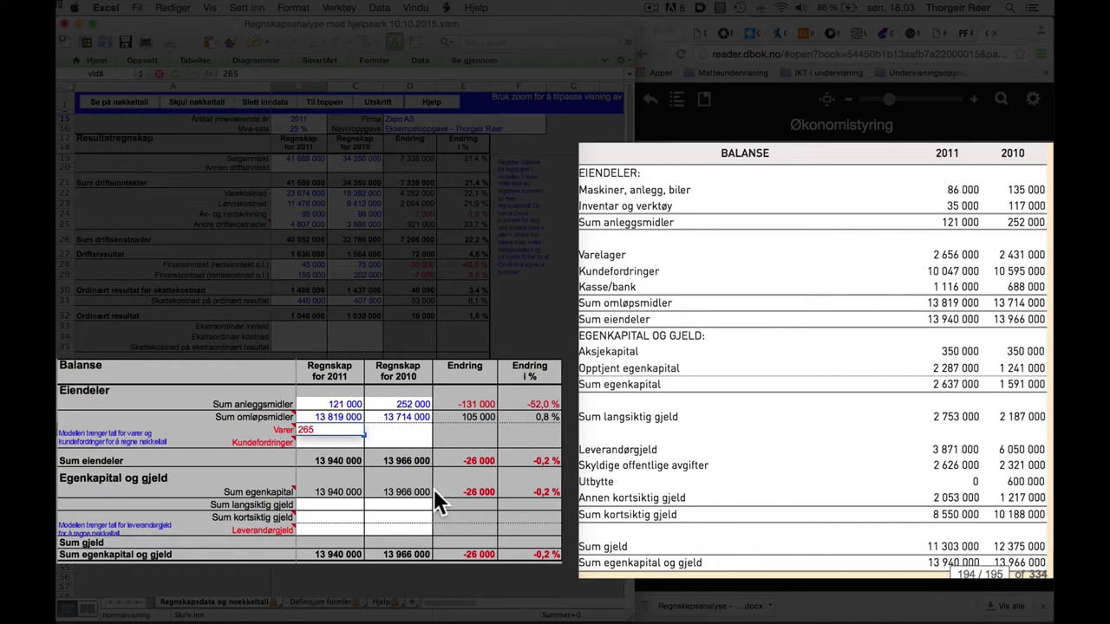
type("6 000")
key("Tab")
type("2431000")
key("Return")
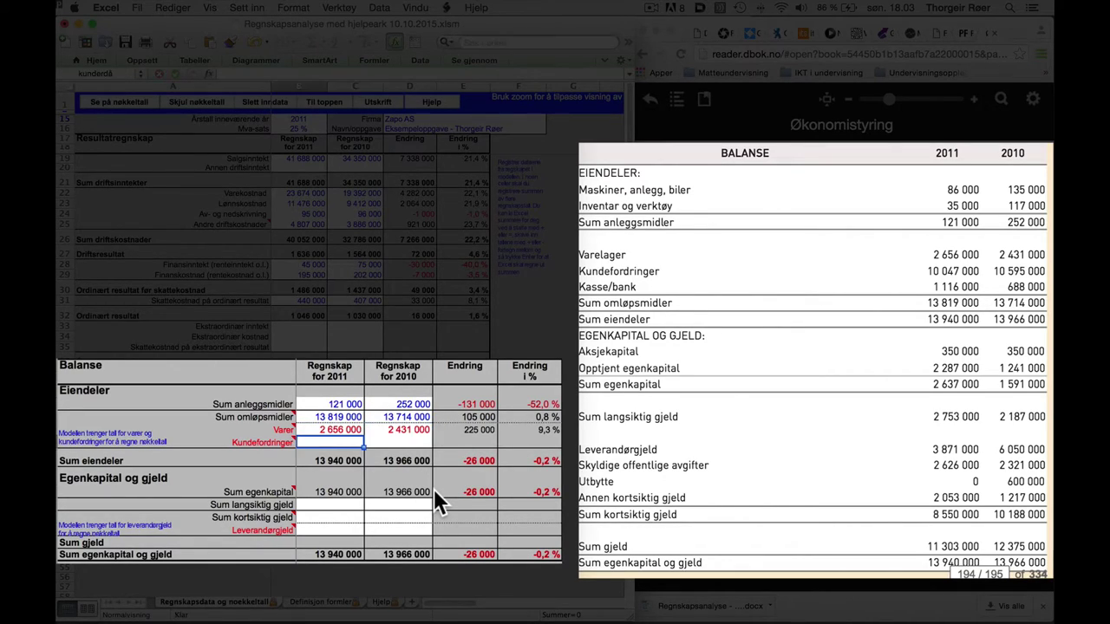
type("10047000")
key("Tab")
type("10 595 000")
key("Return")
Enter Sum langsiktig gjeld as 2 753 000 for 2011 and 2 187 000 for 2010
type("2 753 ")
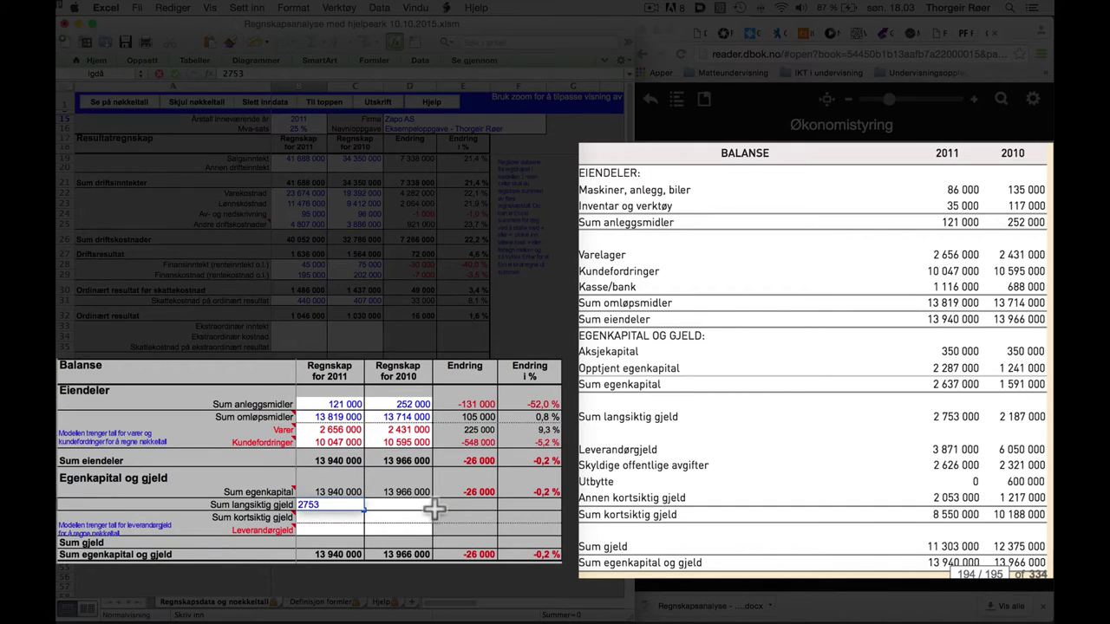
type("000")
key("Tab")
type("2187000")
key("Return")
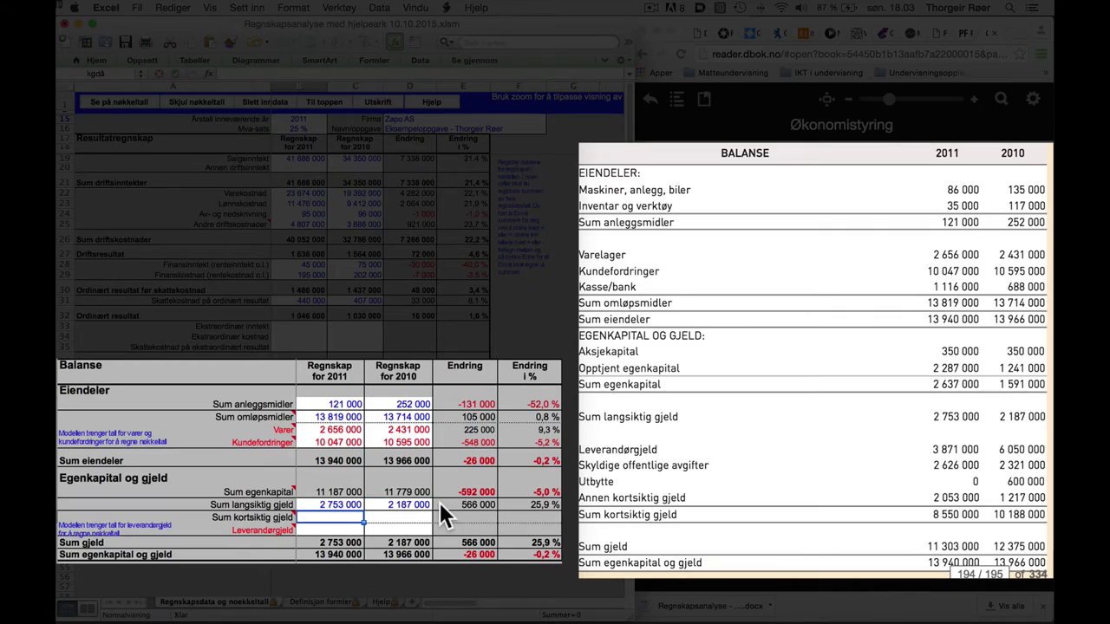
Enter Sum kortsiktig gjeld as 8 550 000 for 2011 and 10 188 000 for 2010, and Leverandørgjeld as 3 871 000 and 6 050 000
type("8550000")
key("Tab")
type("10 188 000")
key("Return")
type("3871000")
key("Tab")
type("6050000")
key("Return")
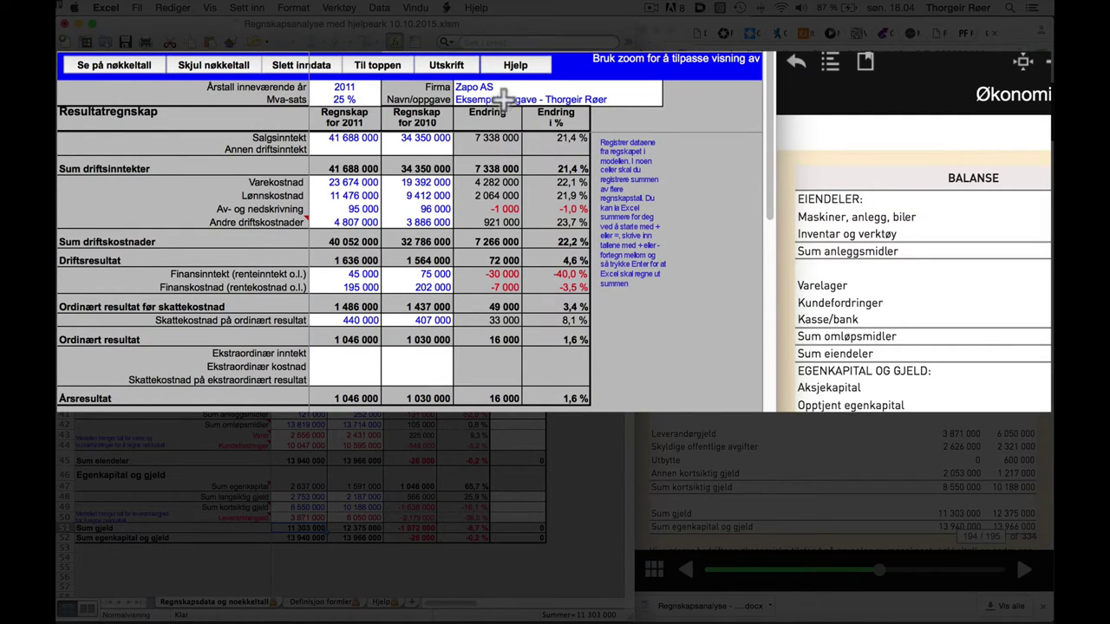
Show the calculated key figures for 2011 and 2010 and widen the workbook window to fit all their columns
left_click(126, 66)
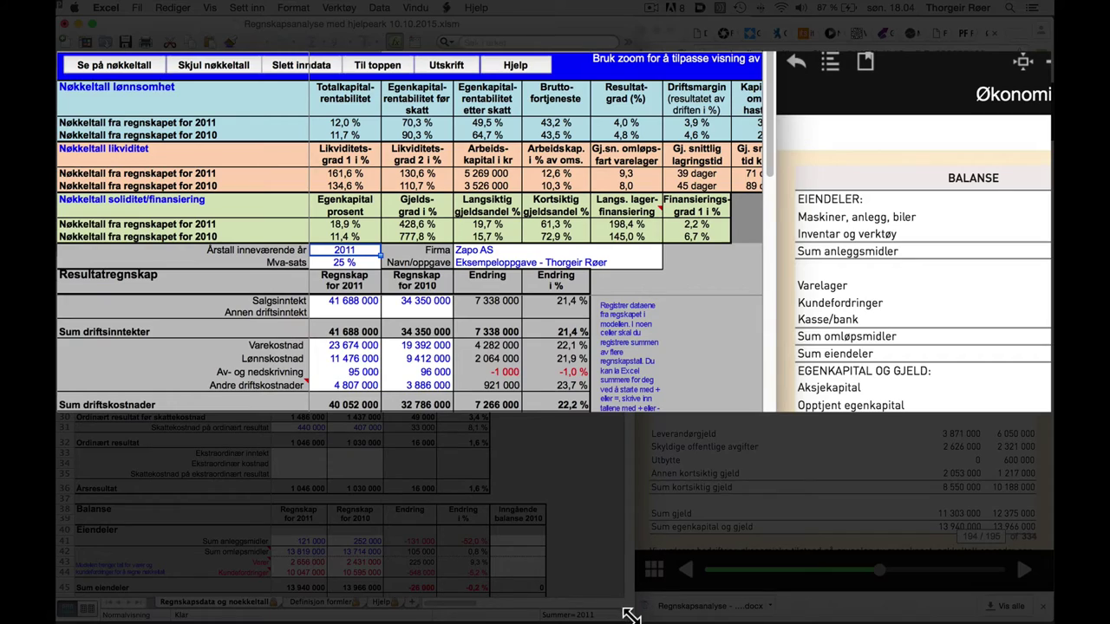
mouse_move(734, 602)
left_mouse_down()
mouse_move(792, 575)
mouse_move(794, 586)
left_mouse_up()
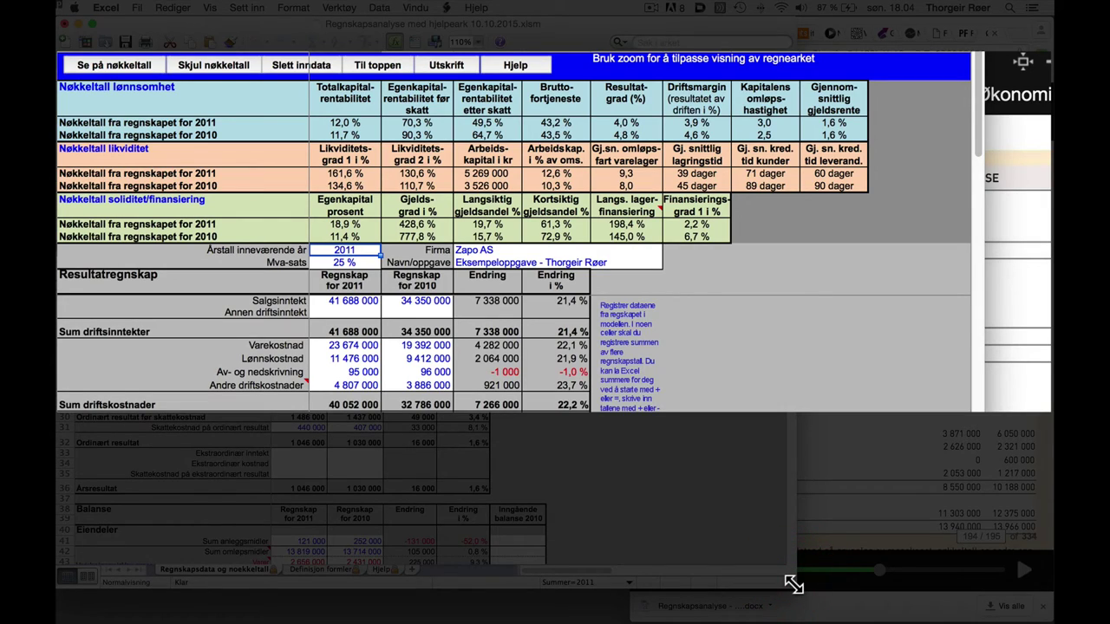